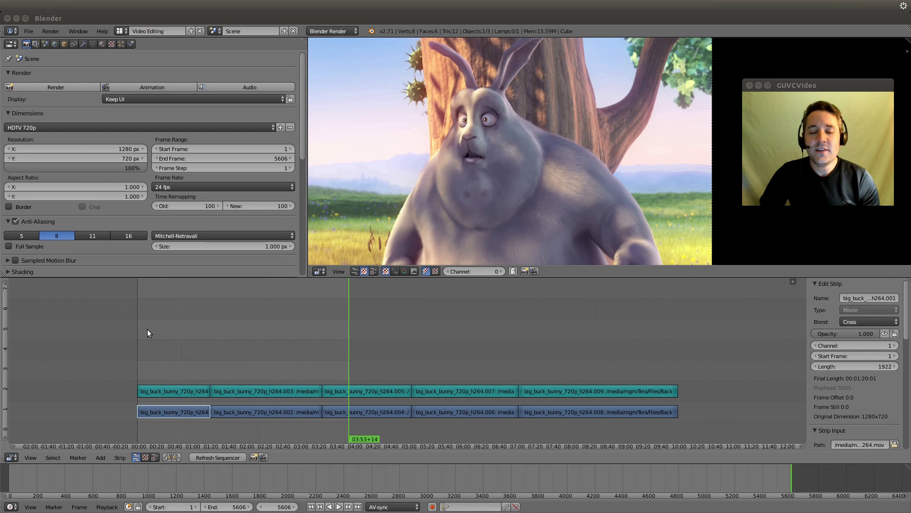
Place the playhead past the end of the strips and set it as the movie's end frame
{"action": "left_click", "coordinate": [134, 328]}
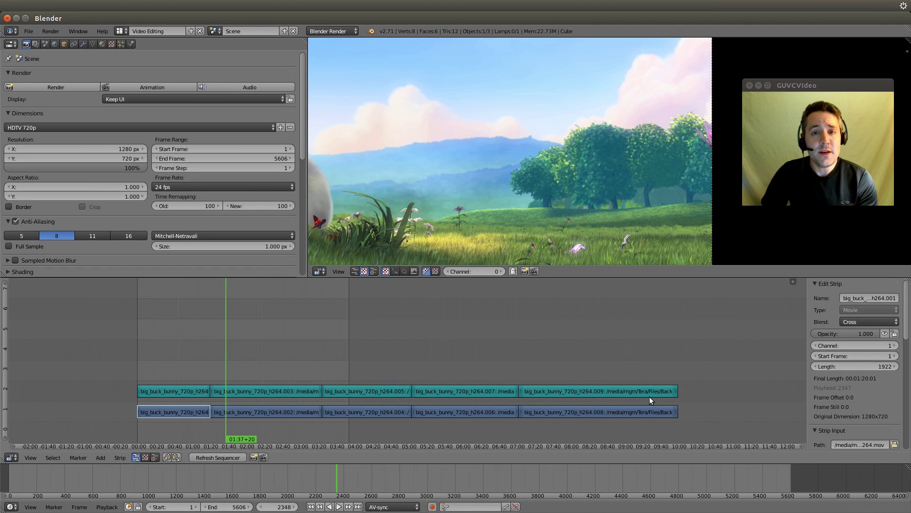
{"action": "left_click", "coordinate": [679, 394]}
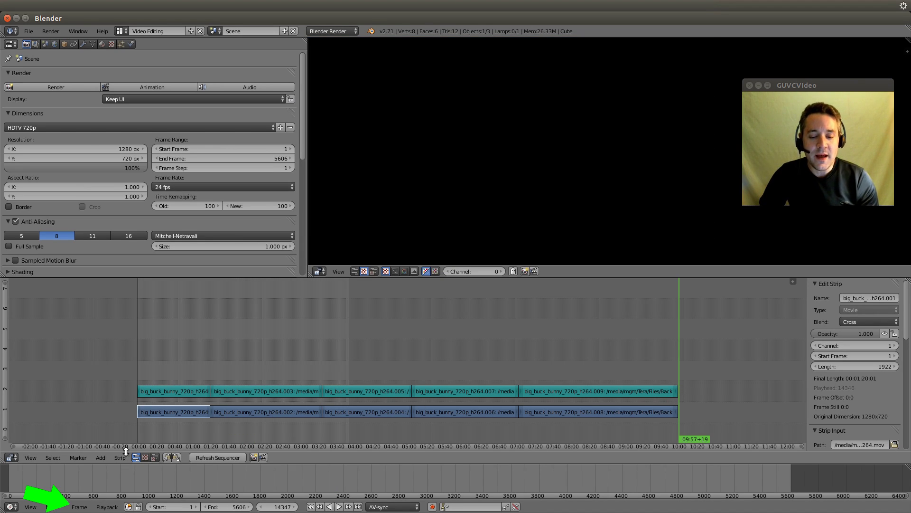
{"action": "left_click", "coordinate": [78, 507]}
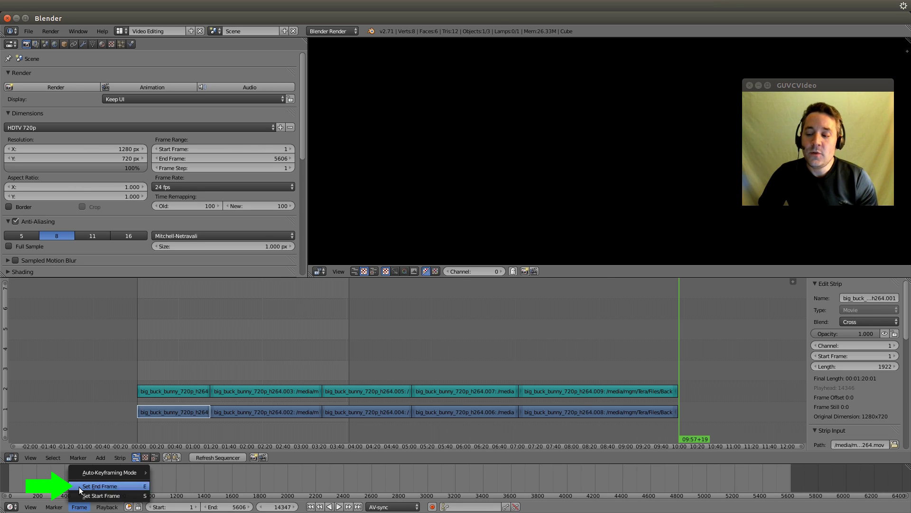
{"action": "left_click", "coordinate": [79, 486]}
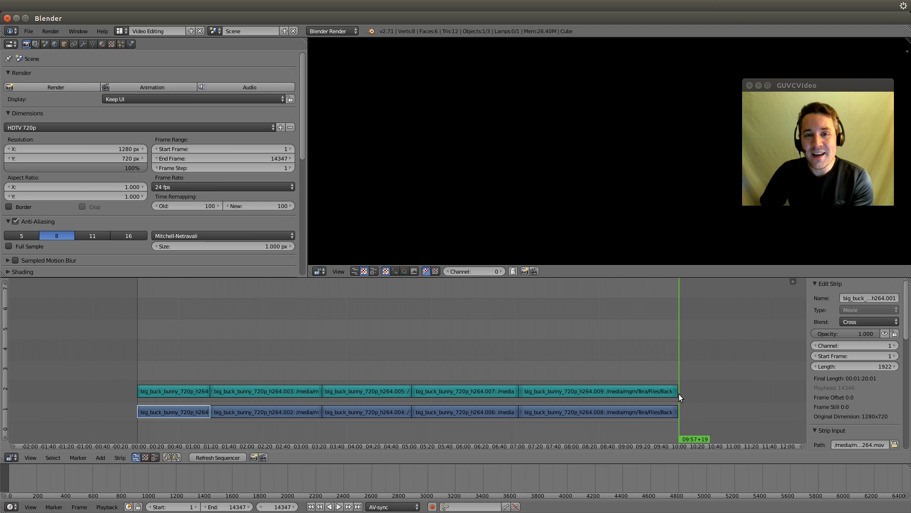
Place the playhead at frame 6801 and make that the movie's end frame
{"action": "left_click", "coordinate": [394, 373]}
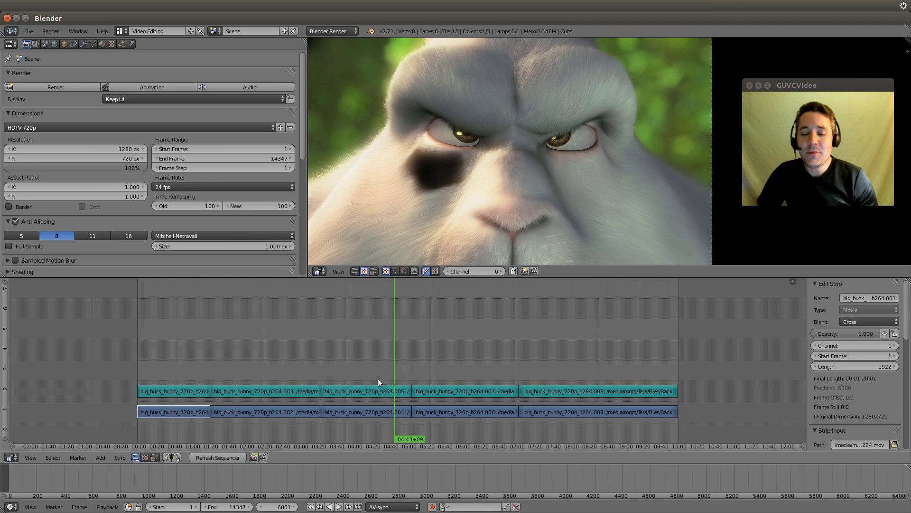
{"action": "left_click", "coordinate": [86, 508]}
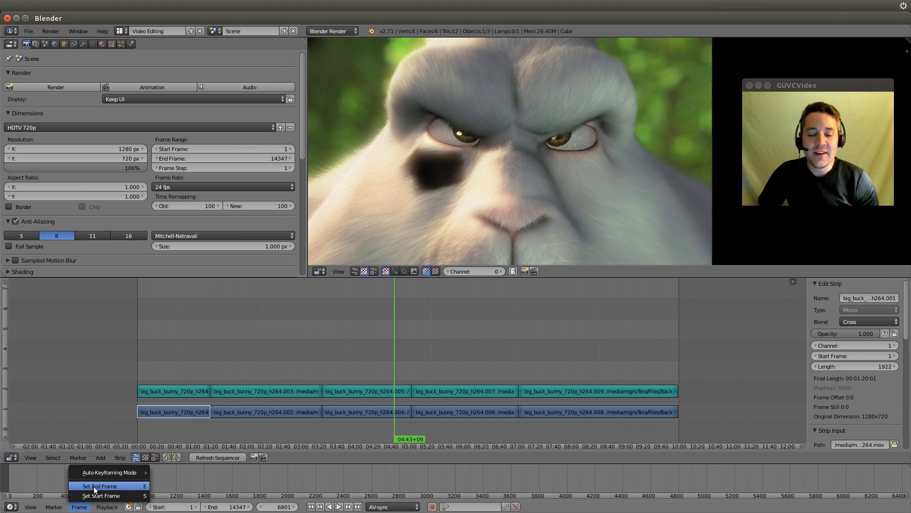
{"action": "left_click", "coordinate": [93, 486]}
{"action": "left_click", "coordinate": [299, 306]}
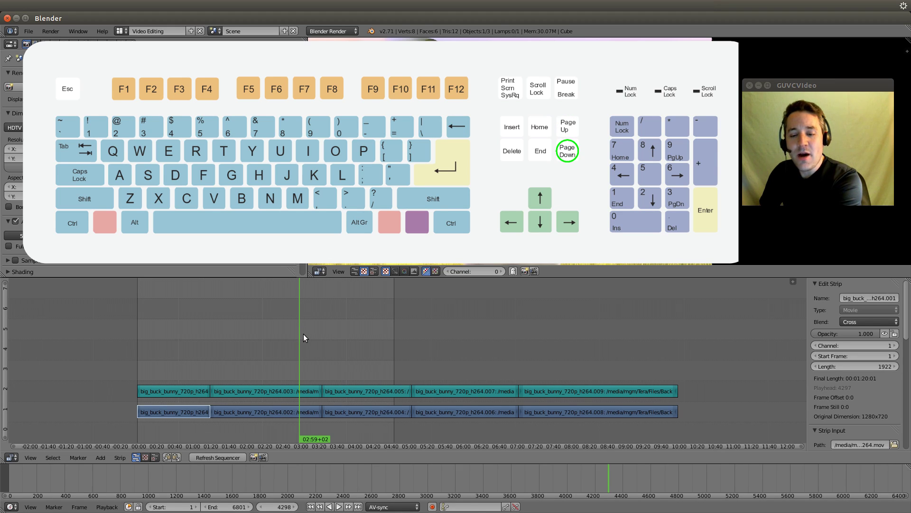
Jump between strip boundaries with Page Up/Down until the playhead reaches frame 14317
{"action": "key", "text": "Page_Down"}
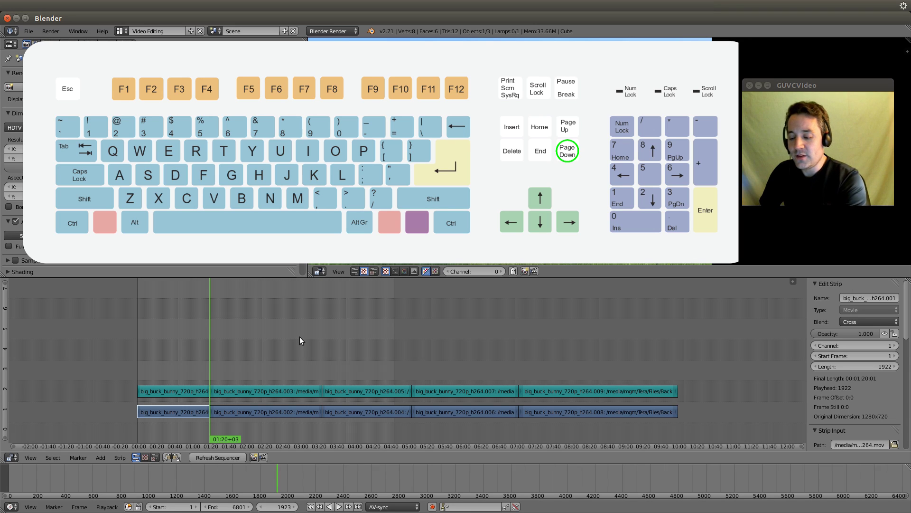
{"action": "key", "text": "Page_Up"}
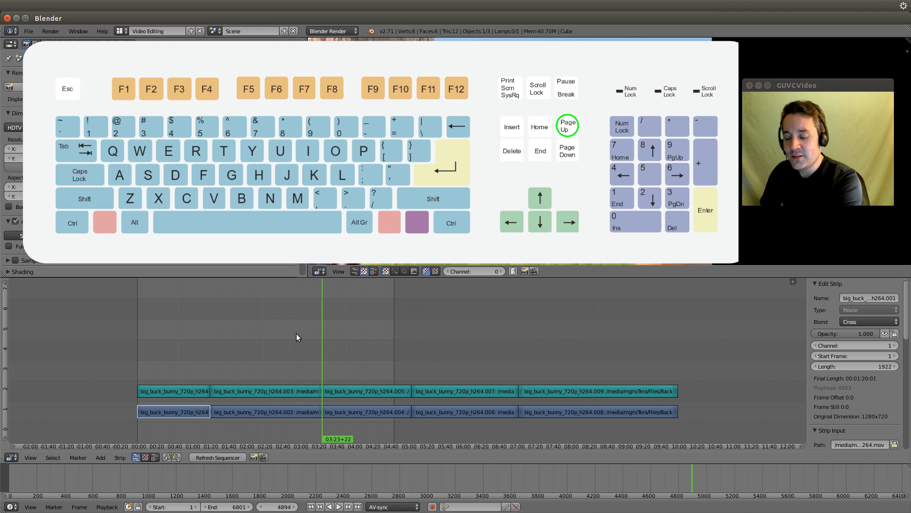
{"action": "key", "text": "Page_Down"}
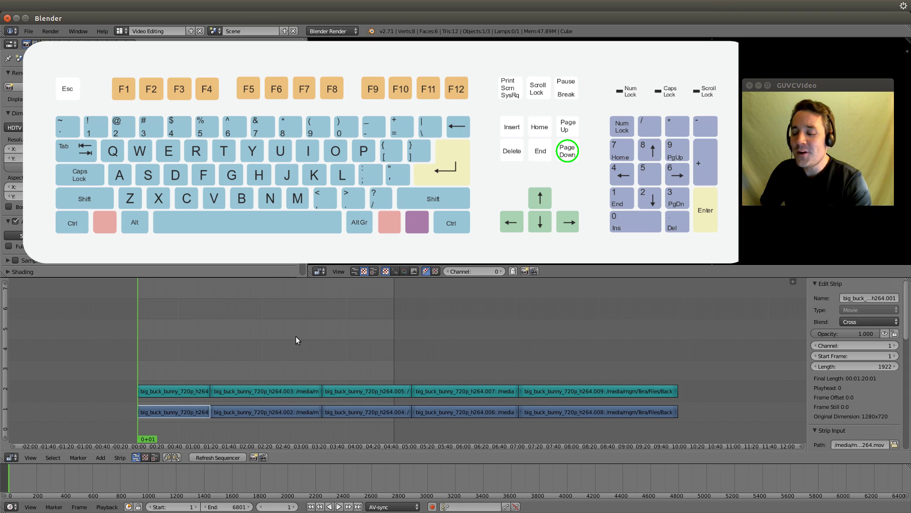
{"action": "key", "text": "Page_Up"}
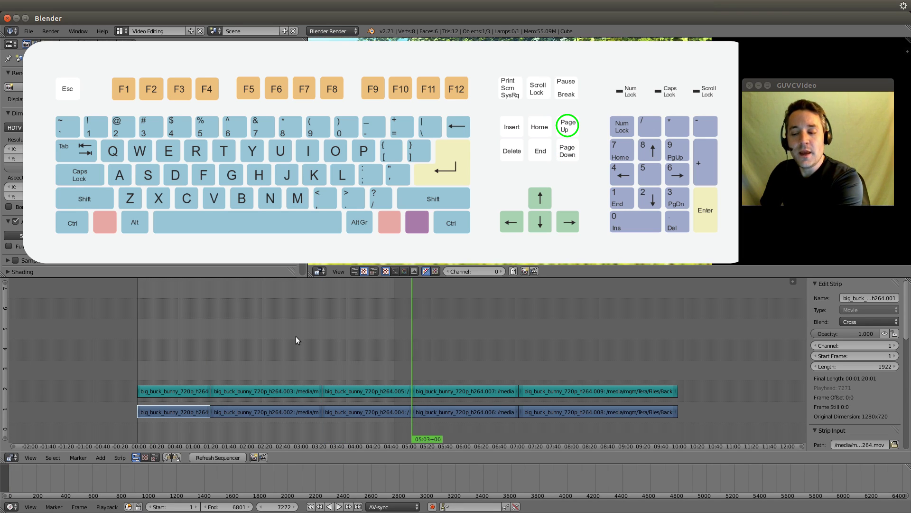
{"action": "key", "text": "Page_Up"}
{"action": "key", "text": "Page_Up"}
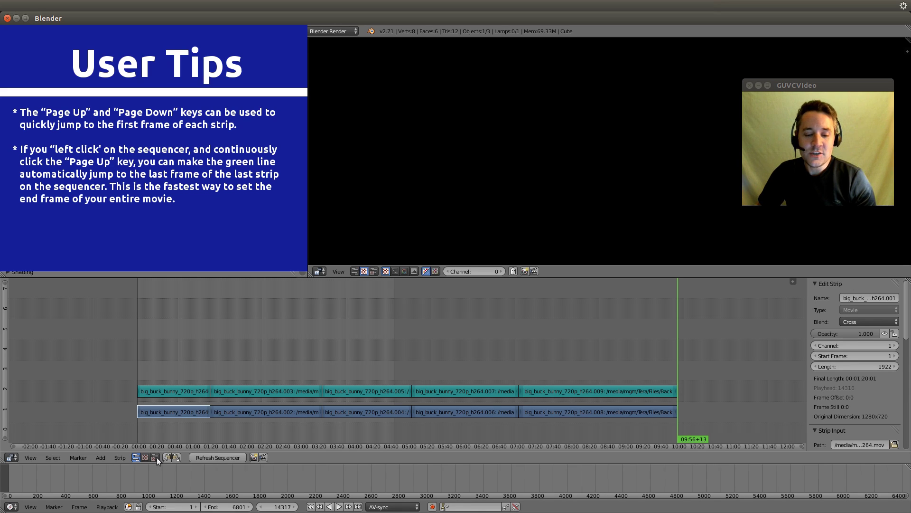
Set frame 14317 as the movie's end frame with Frame > Set End Frame
{"action": "left_click", "coordinate": [79, 507]}
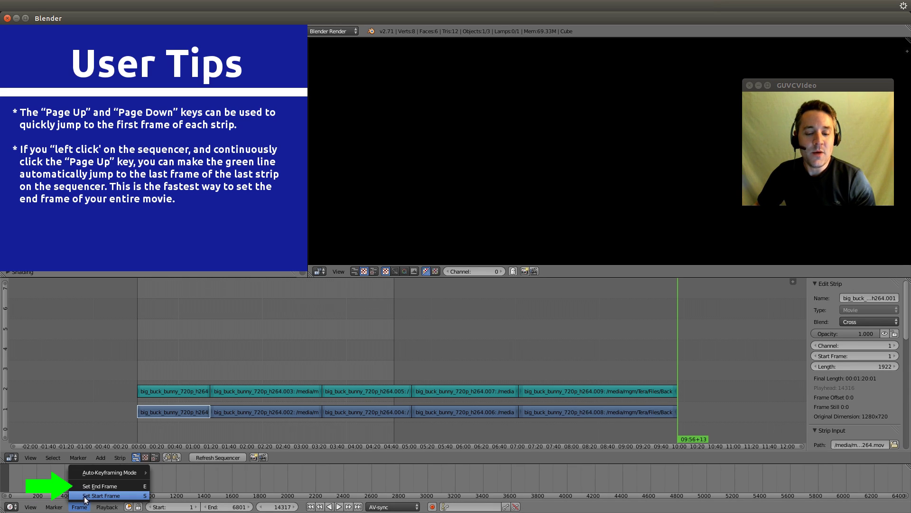
{"action": "left_click", "coordinate": [87, 486]}
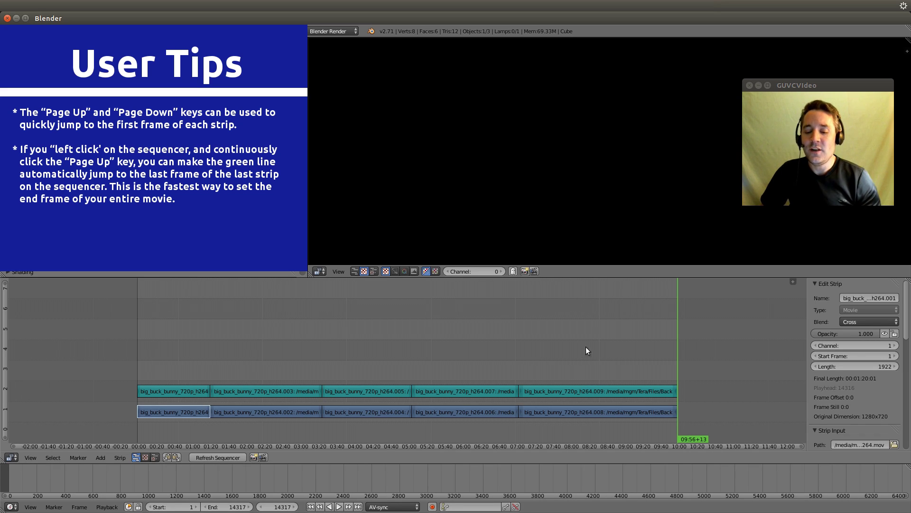
Jump the playhead back to frame 1 with the start endpoint button
{"action": "left_click", "coordinate": [311, 506]}
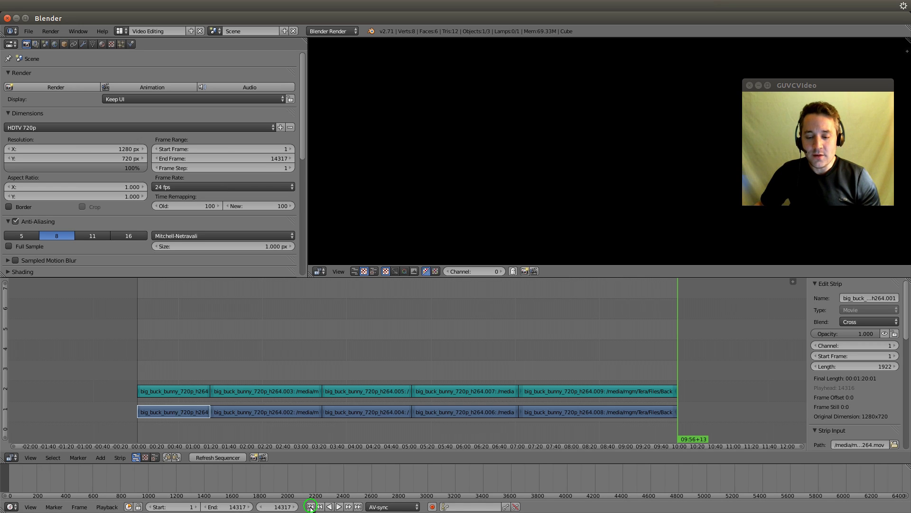
{"action": "left_click", "coordinate": [310, 507]}
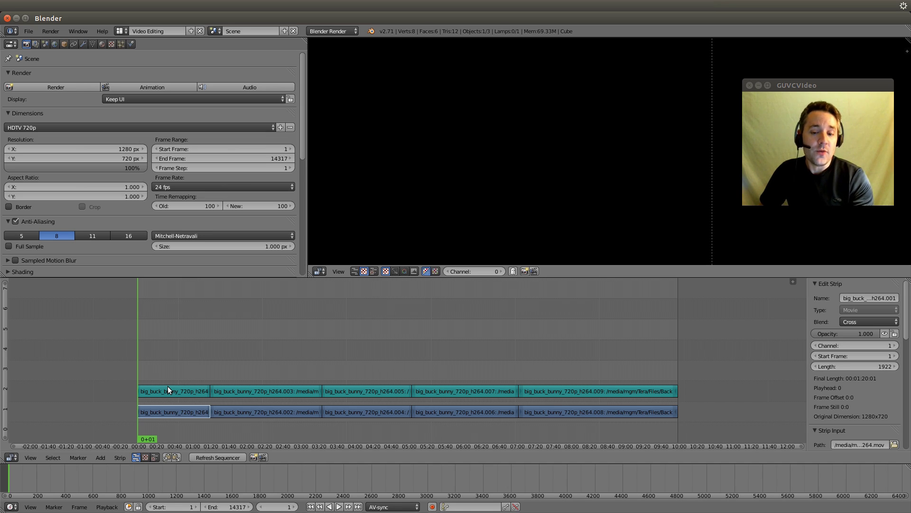
Select the first movie strip and add a black 25-frame Color strip on channel 3 at frame 1
{"action": "right_click", "coordinate": [172, 412]}
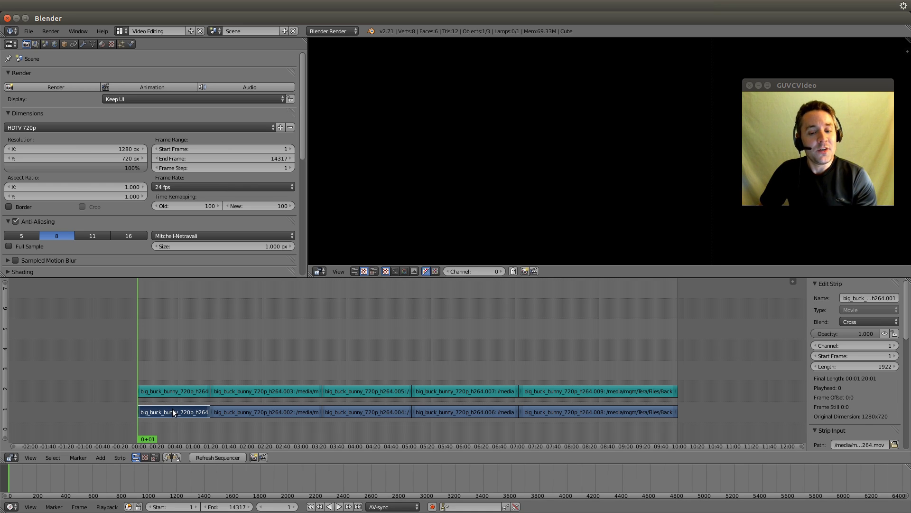
{"action": "left_click", "coordinate": [103, 458]}
{"action": "mouse_move", "coordinate": [117, 389]}
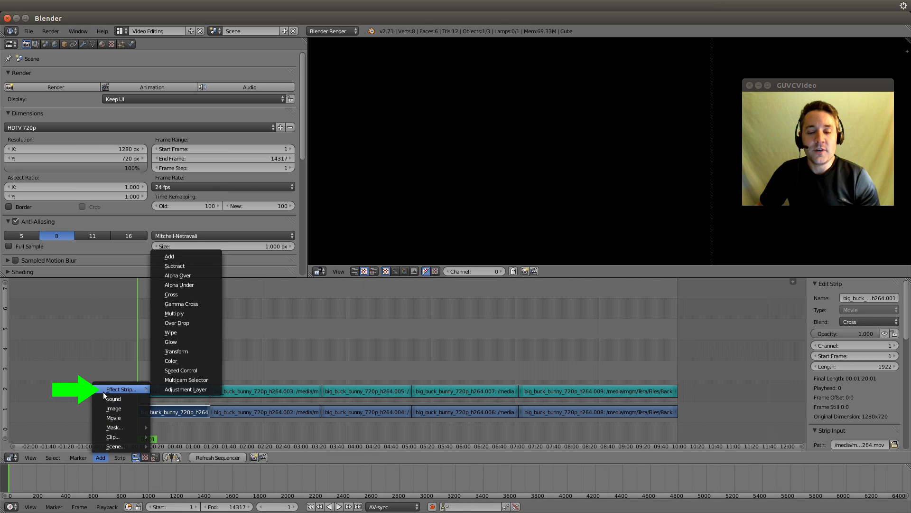
{"action": "left_click", "coordinate": [192, 362]}
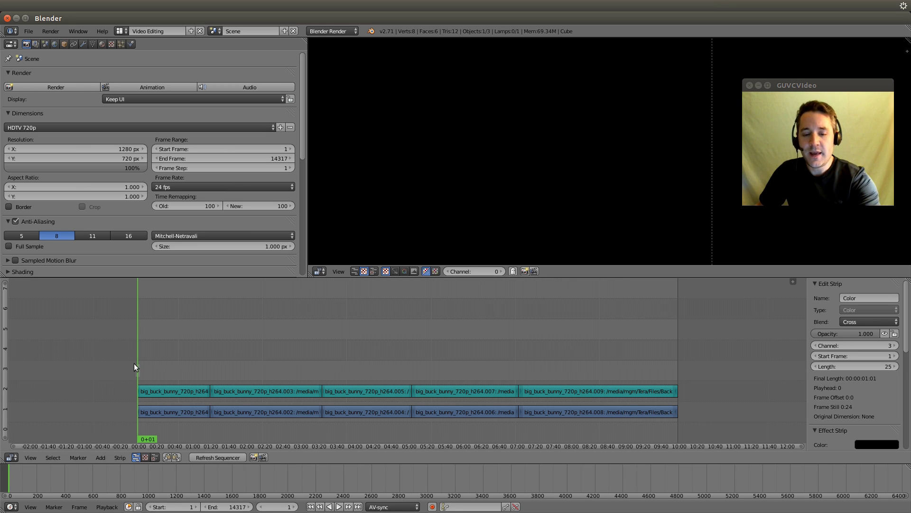
Box-select the opening strips, zoom to them, and add the bottom movie strip to the selection
{"action": "key", "text": "b"}
{"action": "left_click_drag", "start_coordinate": [124, 336], "coordinate": [191, 426]}
{"action": "key", "text": "KP_Decimal"}
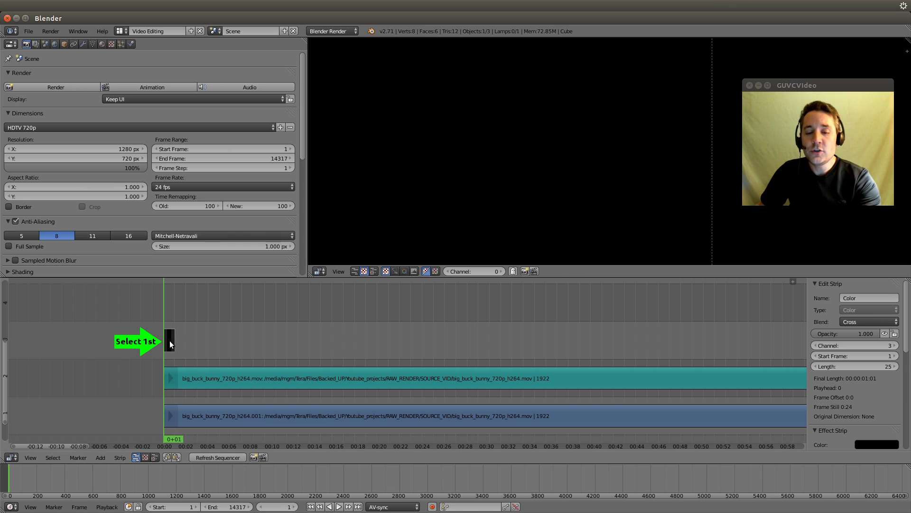
{"action": "right_click", "coordinate": [215, 416], "text": "shift"}
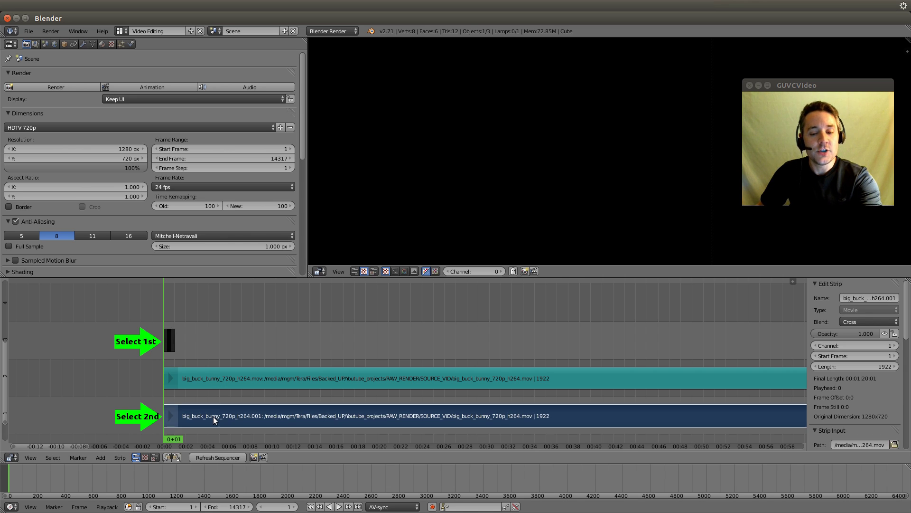
{"action": "left_click", "coordinate": [102, 457]}
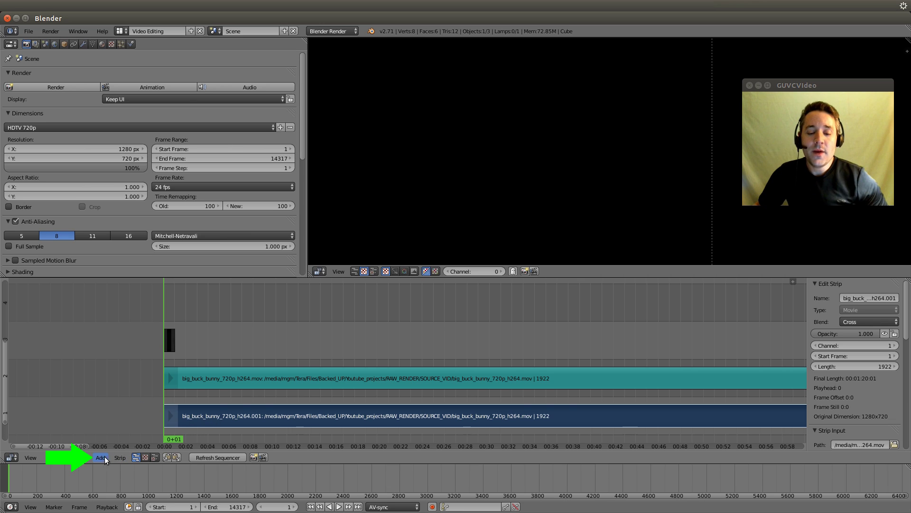
{"action": "left_click", "coordinate": [98, 457]}
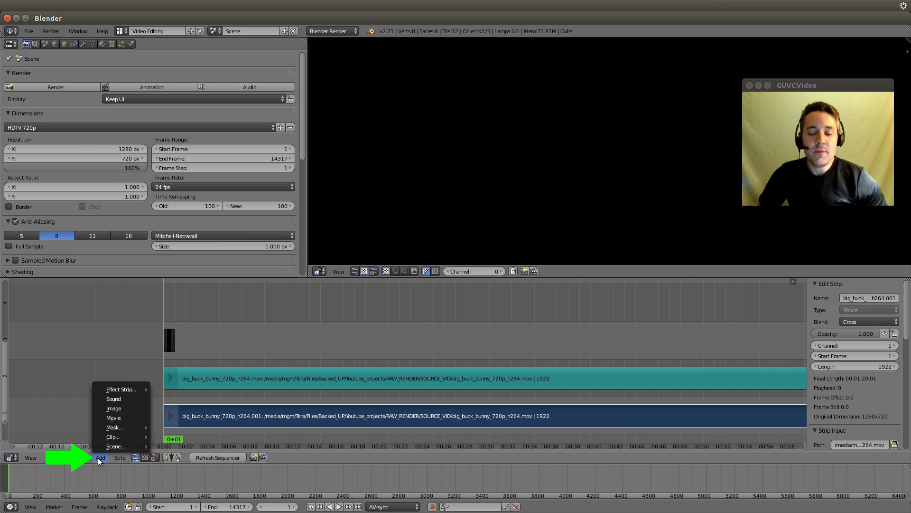
{"action": "mouse_move", "coordinate": [105, 390]}
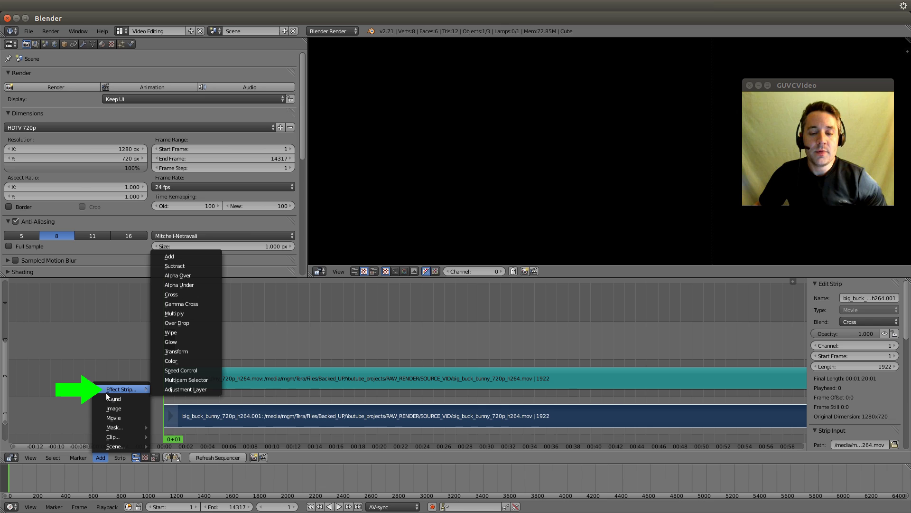
Add a Gamma Cross strip on channel 4 and play back to preview the fade-in from black
{"action": "left_click", "coordinate": [211, 304]}
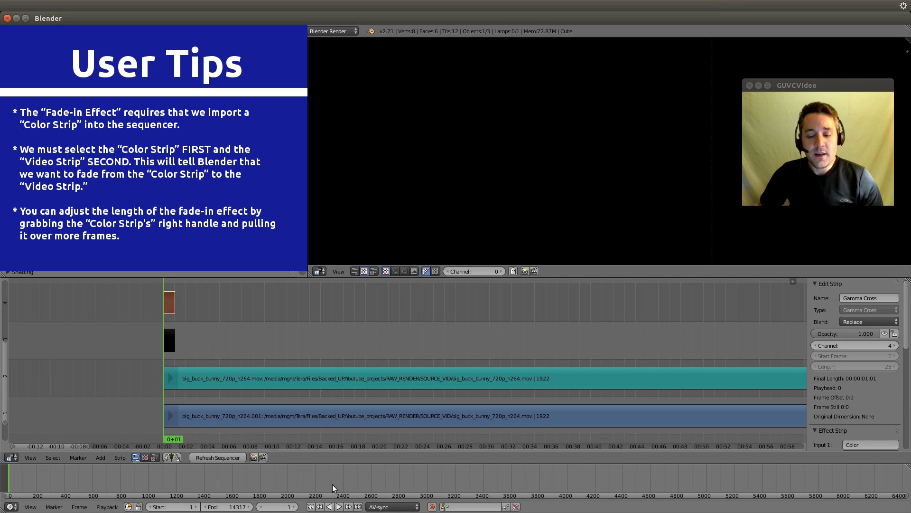
{"action": "left_click", "coordinate": [339, 507]}
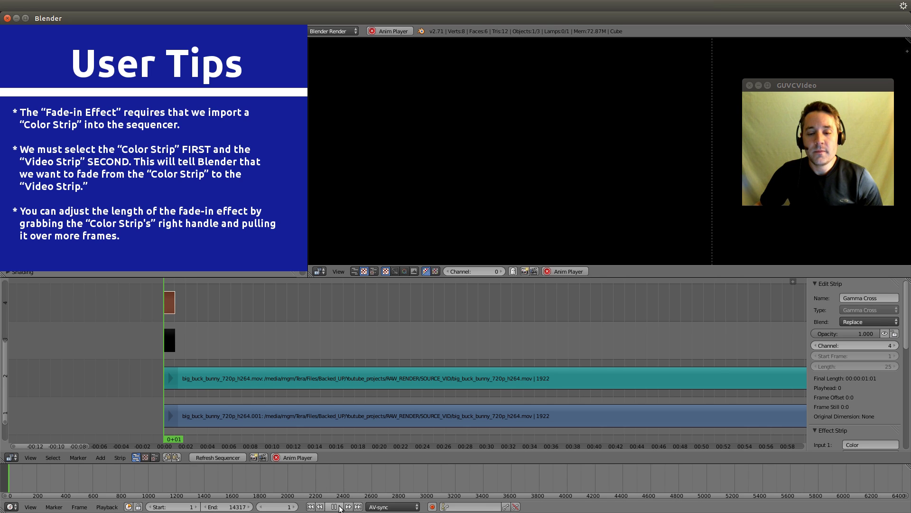
{"action": "left_click", "coordinate": [340, 507]}
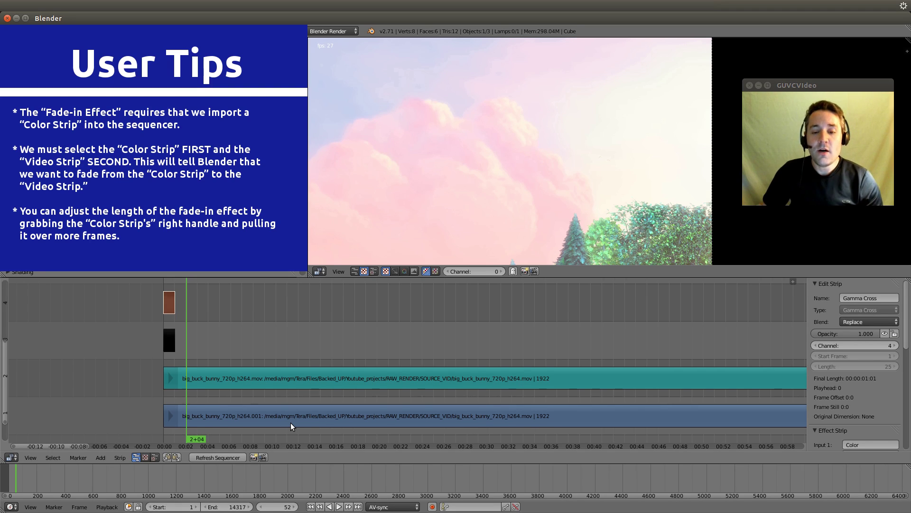
Stretch the Color strip to 107 frames, lengthening the fade-in, and preview it from frame 1
{"action": "left_click", "coordinate": [169, 338]}
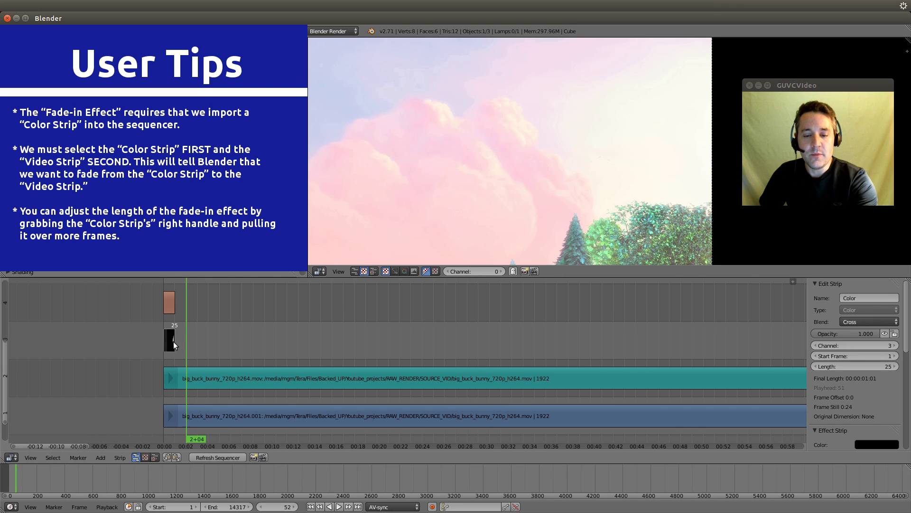
{"action": "key", "text": "g"}
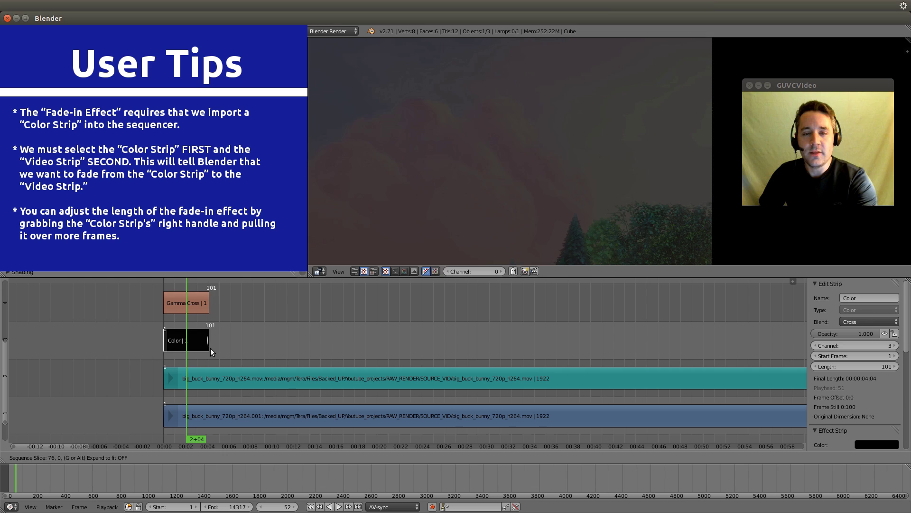
{"action": "left_click", "coordinate": [210, 348]}
{"action": "left_click", "coordinate": [164, 349]}
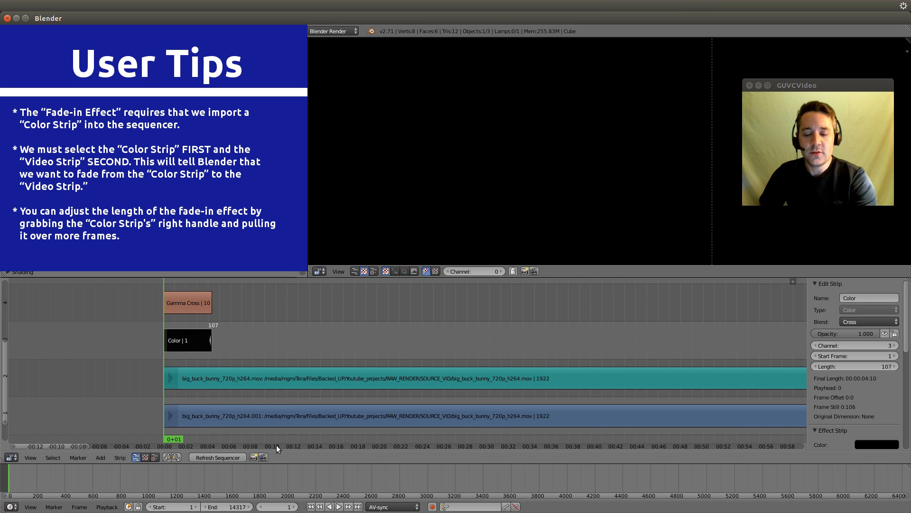
{"action": "left_click", "coordinate": [339, 507]}
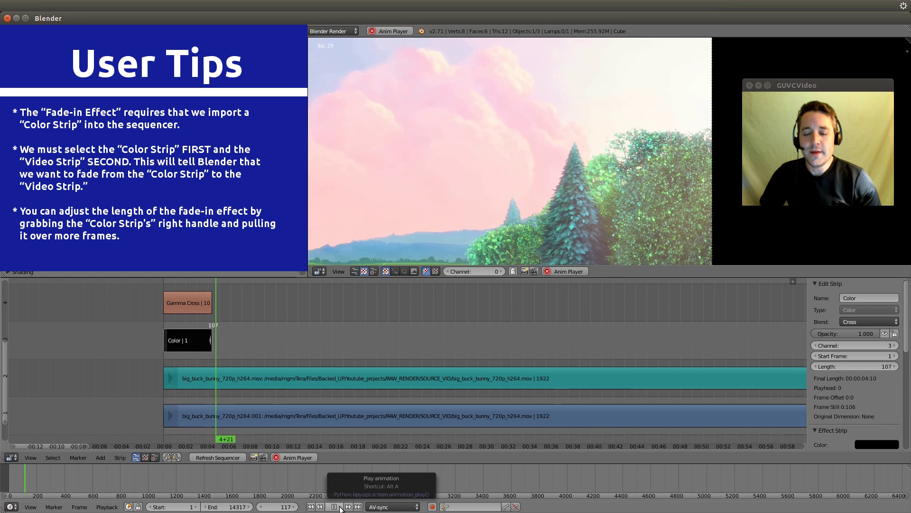
{"action": "left_click", "coordinate": [343, 506]}
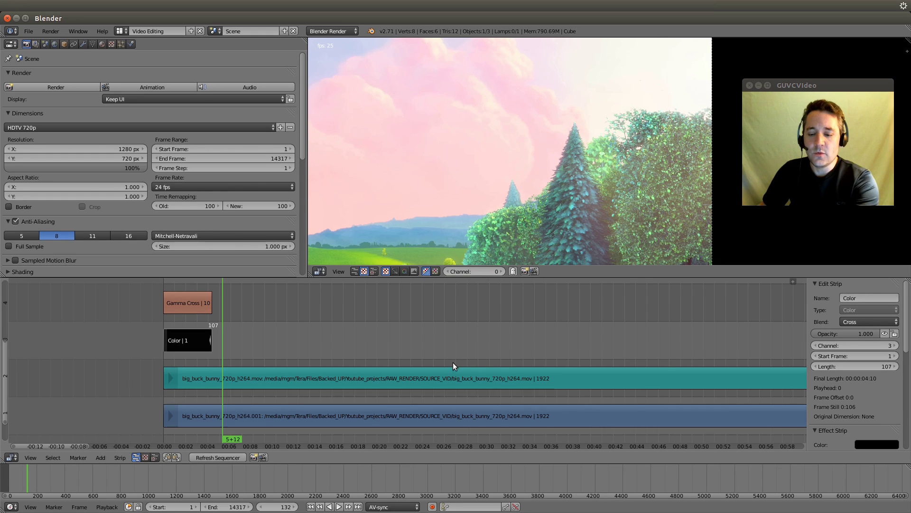
View all strips, jump to the movie's end, and place the playhead at frame 14185 (09:51+01)
{"action": "key", "text": "Home"}
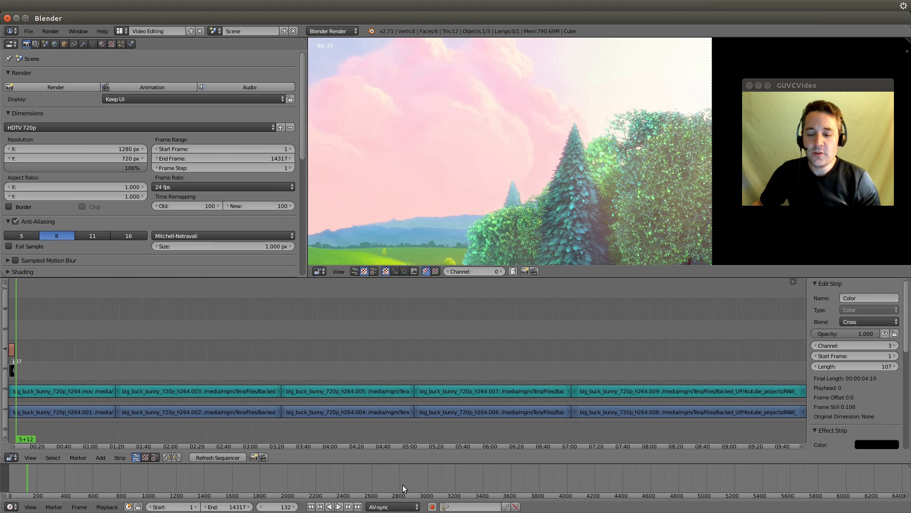
{"action": "left_click", "coordinate": [358, 506]}
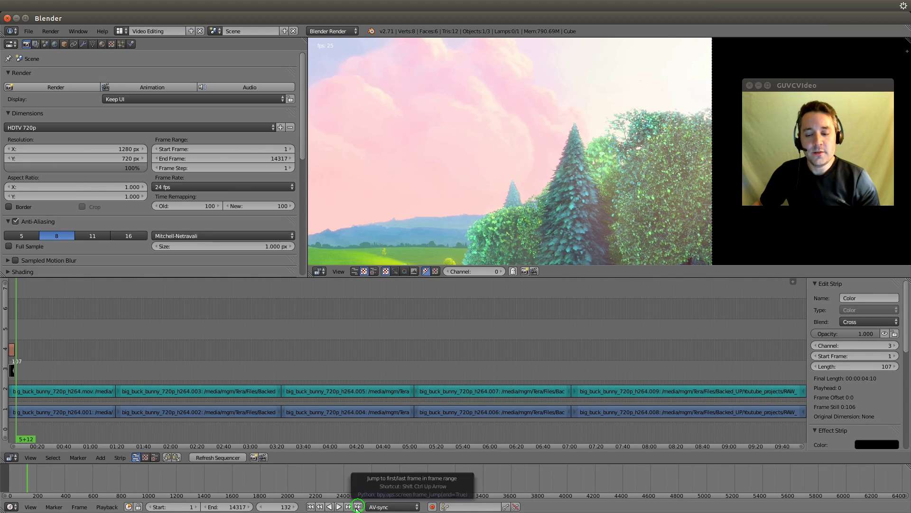
{"action": "left_click", "coordinate": [357, 507]}
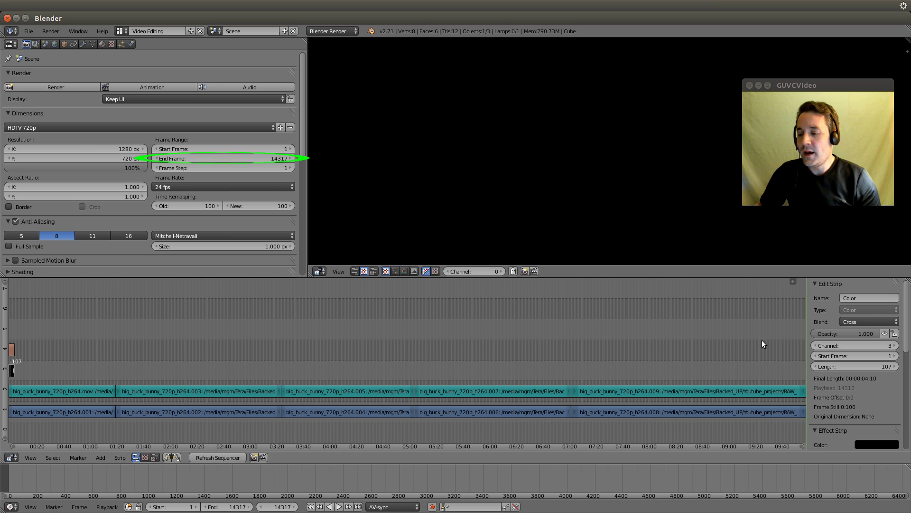
{"action": "middle_click_drag", "start_coordinate": [763, 343], "coordinate": [443, 324]}
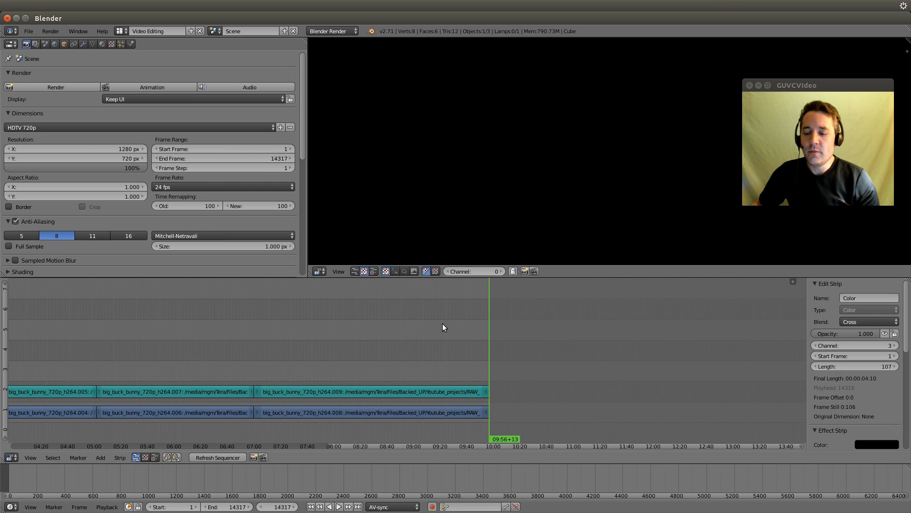
{"action": "left_click", "coordinate": [481, 360]}
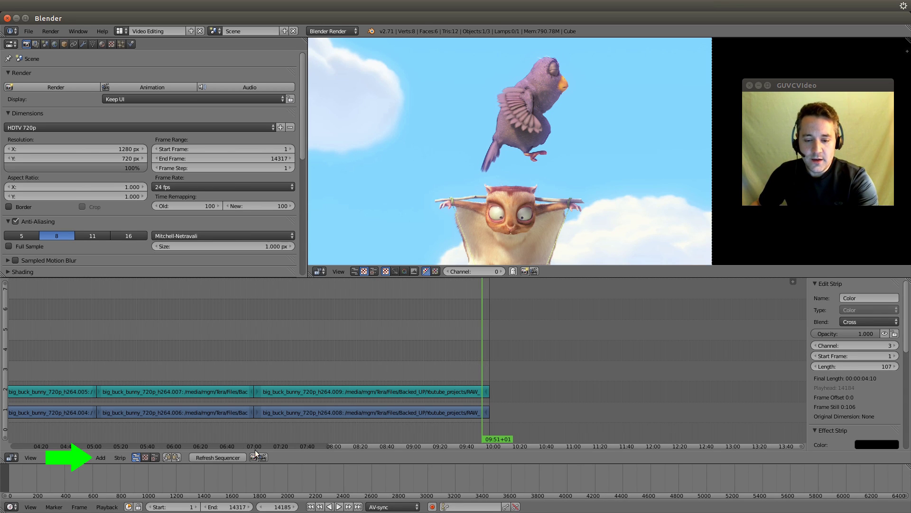
Add a black Color strip at the playhead near the movie's end
{"action": "left_click", "coordinate": [104, 458]}
{"action": "mouse_move", "coordinate": [121, 390]}
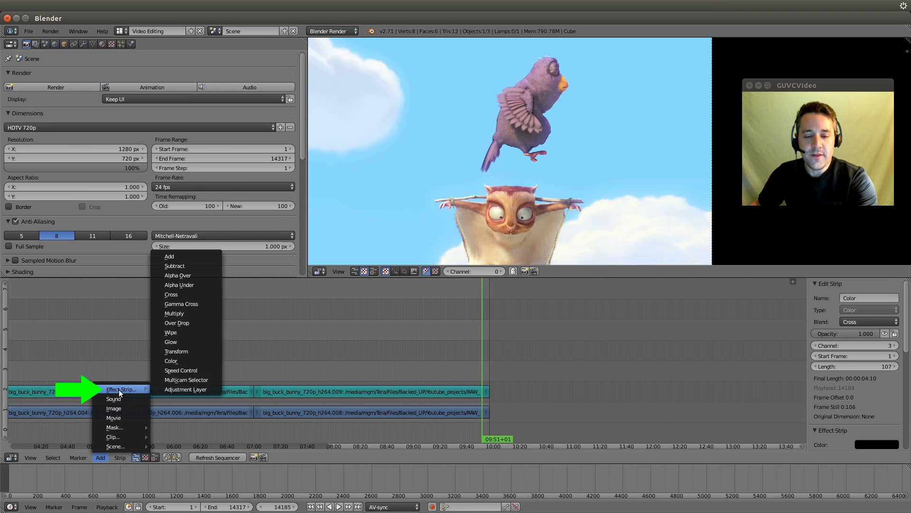
{"action": "left_click", "coordinate": [196, 360]}
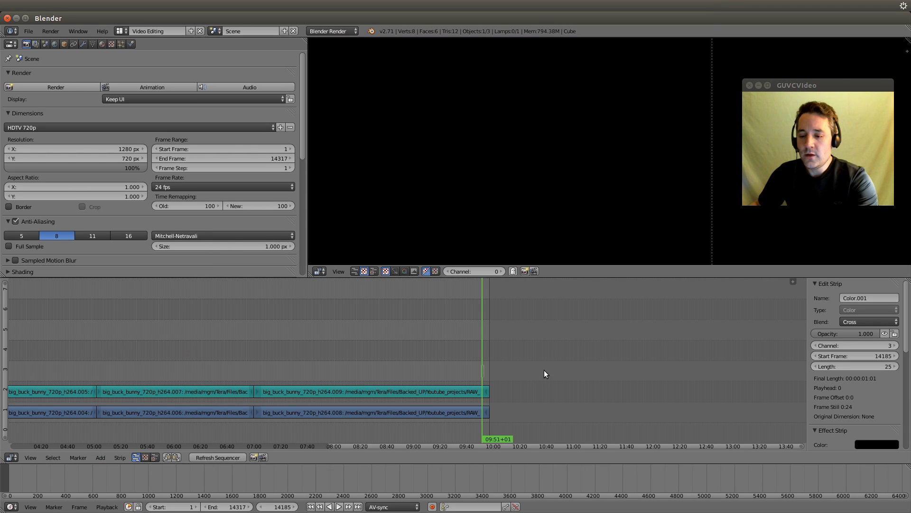
Zoom in on the strip ends and slide Color.001 to start at frame 14292
{"action": "key", "text": "b"}
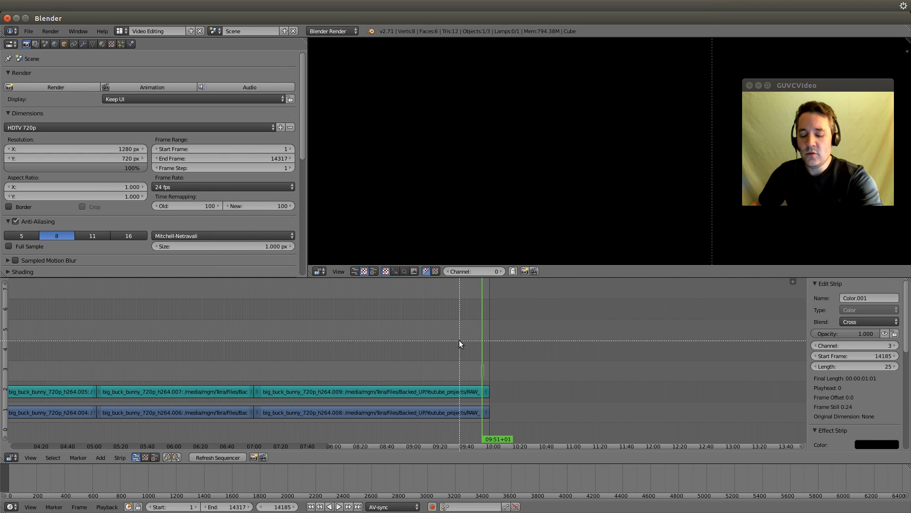
{"action": "left_click_drag", "start_coordinate": [465, 341], "coordinate": [502, 435]}
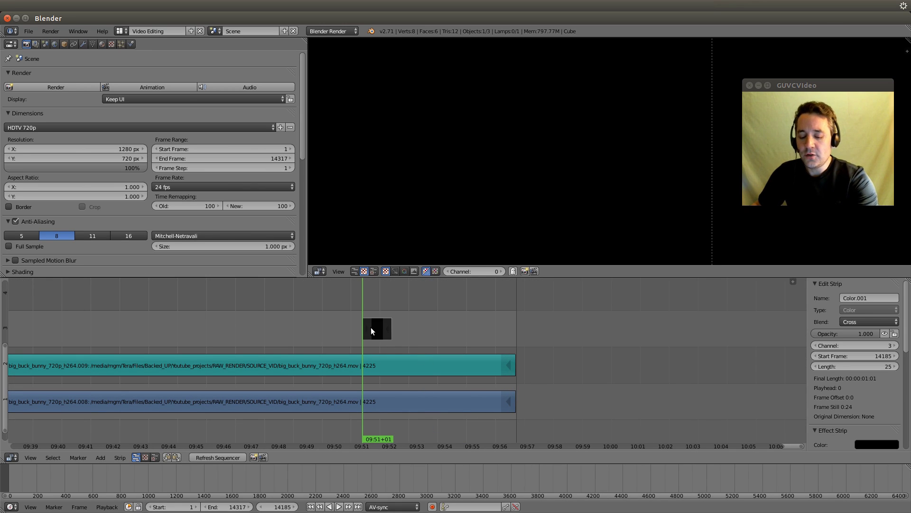
{"action": "key", "text": "g"}
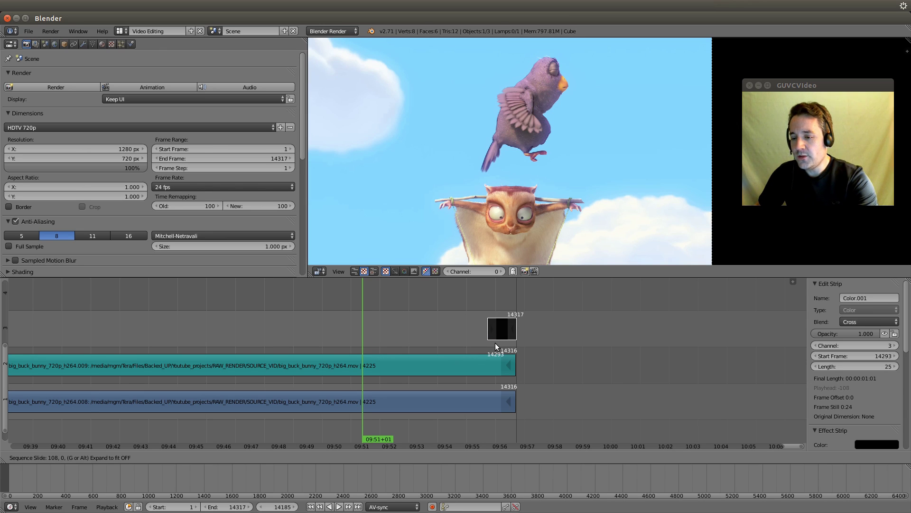
{"action": "left_click", "coordinate": [494, 343]}
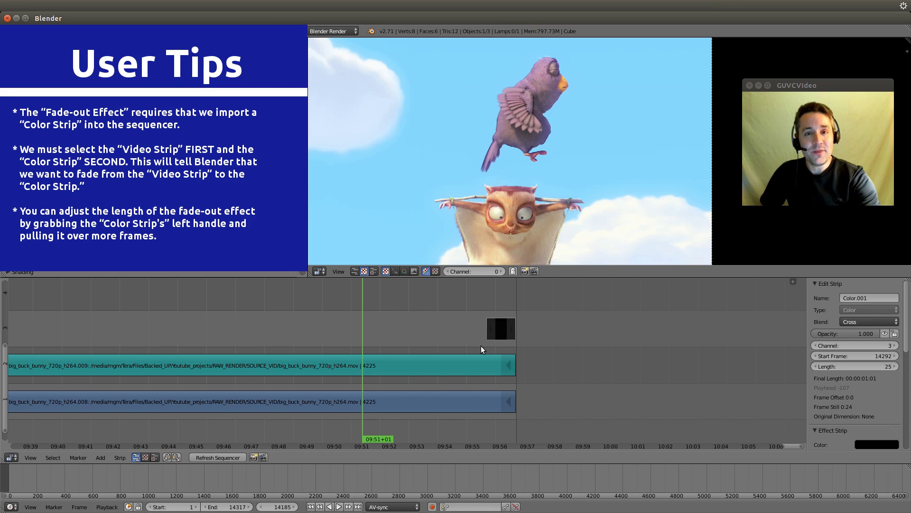
Add a Gamma Cross effect on channel 4 from the channel-1 video strip to the black Color.001 strip
{"action": "right_click", "coordinate": [398, 400]}
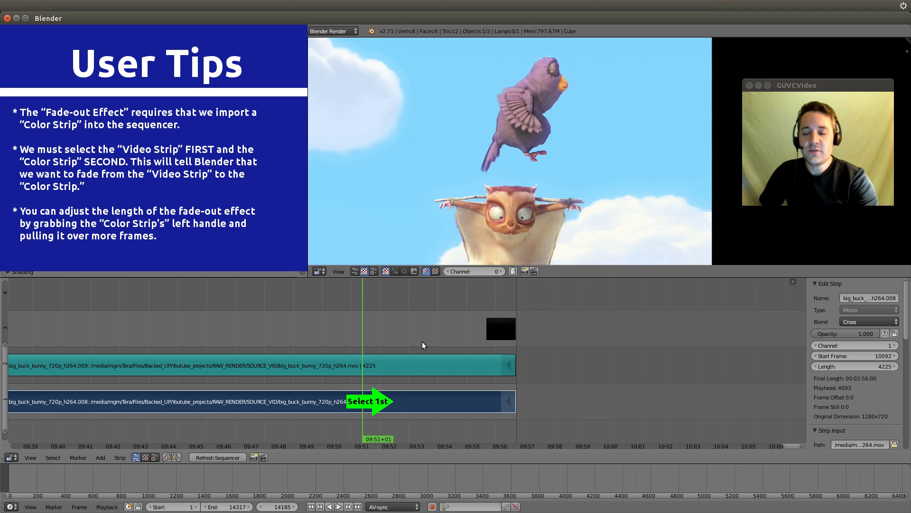
{"action": "right_click", "coordinate": [500, 327], "text": "shift"}
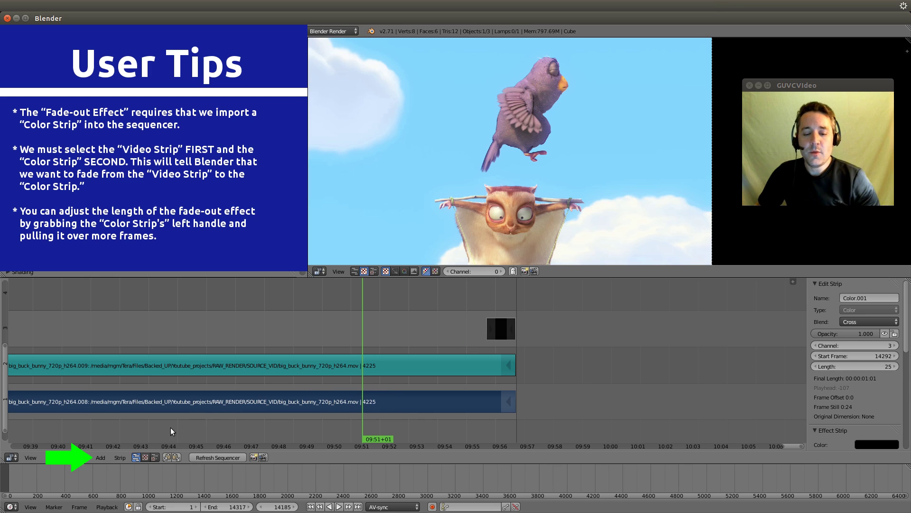
{"action": "left_click", "coordinate": [100, 458]}
{"action": "mouse_move", "coordinate": [112, 391]}
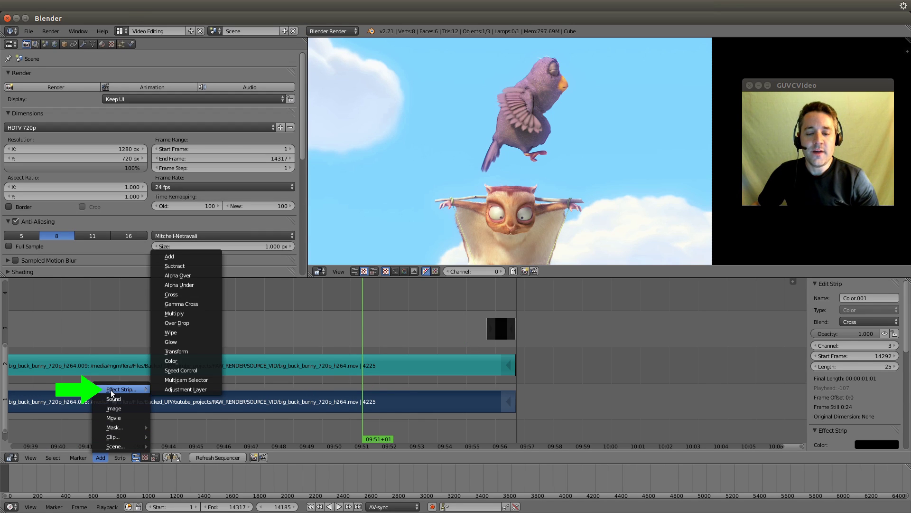
{"action": "left_click", "coordinate": [218, 304]}
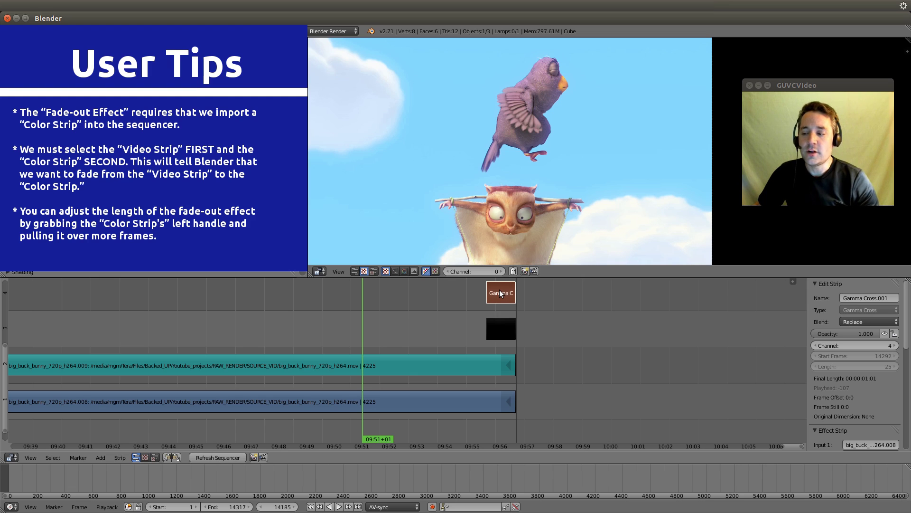
Preview the current fade-out to black from just before it starts
{"action": "left_click", "coordinate": [483, 332]}
{"action": "left_click", "coordinate": [338, 507]}
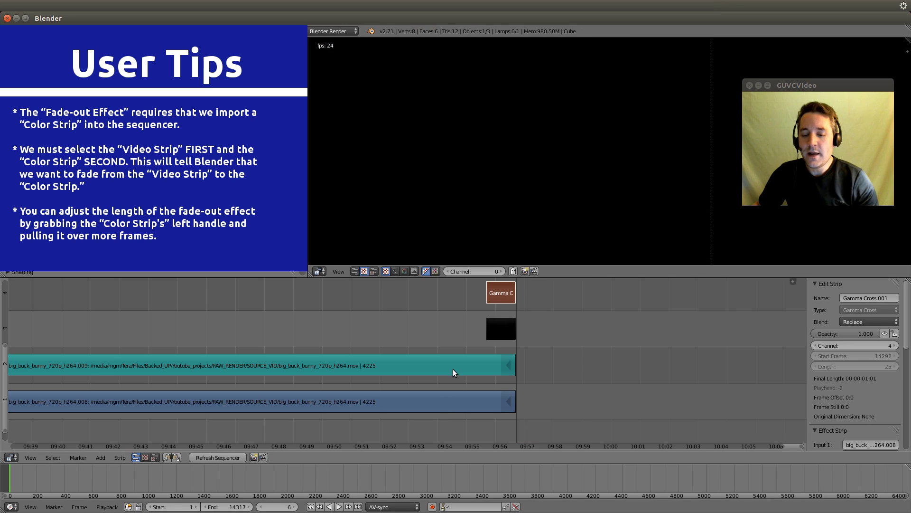
{"action": "left_click", "coordinate": [487, 331]}
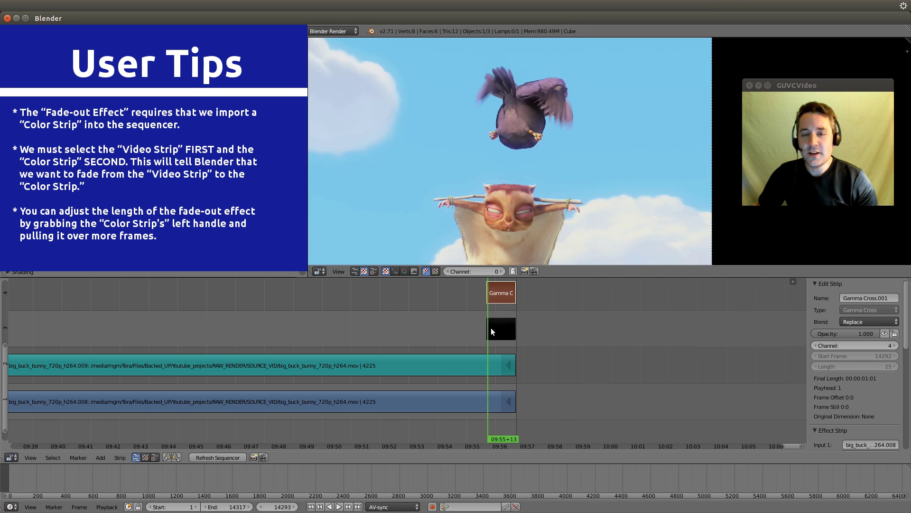
Extend Color.001 back to start at frame 14202 and play back the longer 115-frame fade-out
{"action": "right_click", "coordinate": [498, 326]}
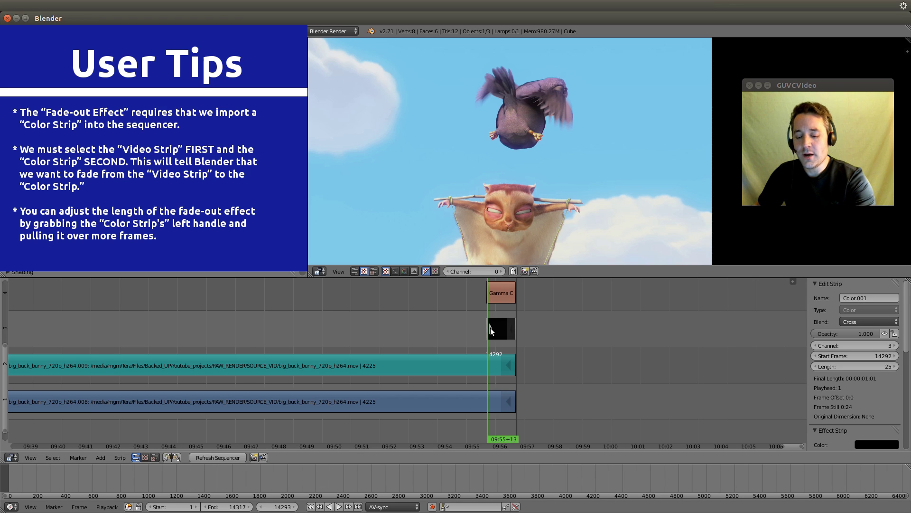
{"action": "right_click_drag", "start_coordinate": [491, 327], "coordinate": [360, 327]}
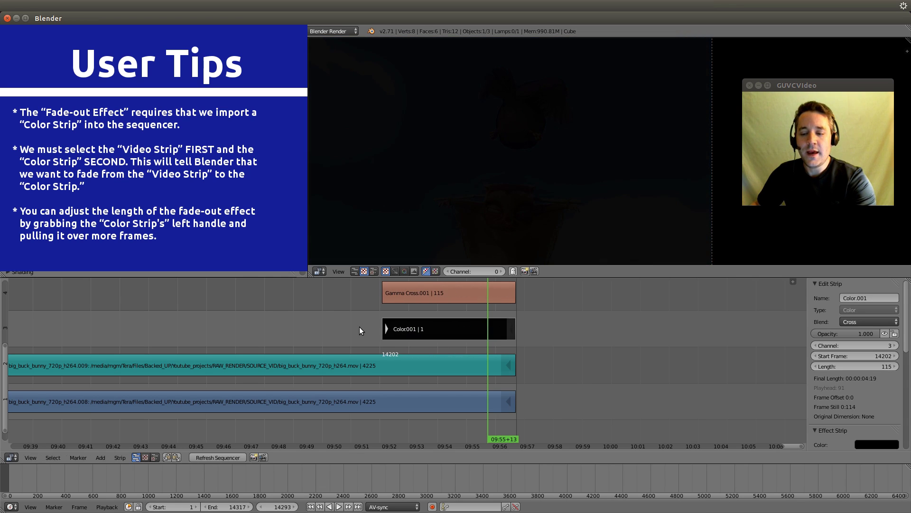
{"action": "left_click", "coordinate": [360, 327]}
{"action": "left_click", "coordinate": [338, 506]}
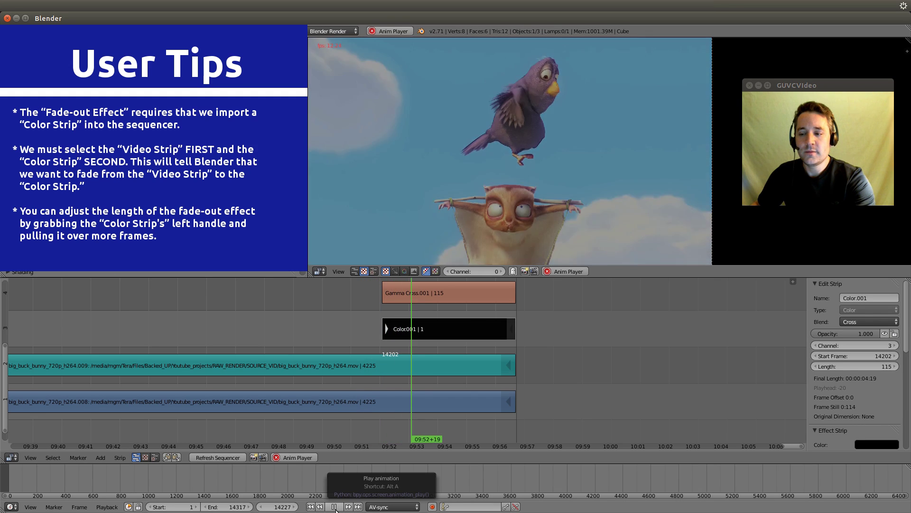
{"action": "left_click", "coordinate": [335, 507]}
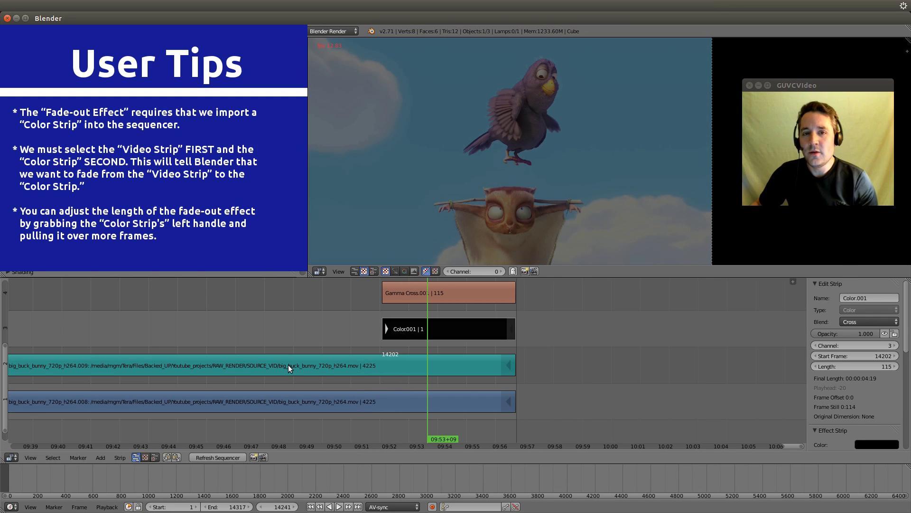